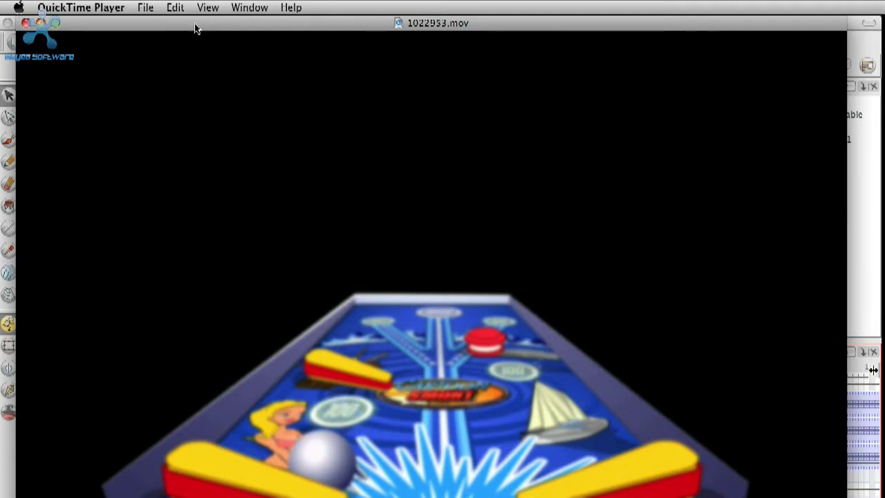
Close the 1022953.mov QuickTime preview to reveal the pinball3.digital scene in Animate.
click(26, 22)
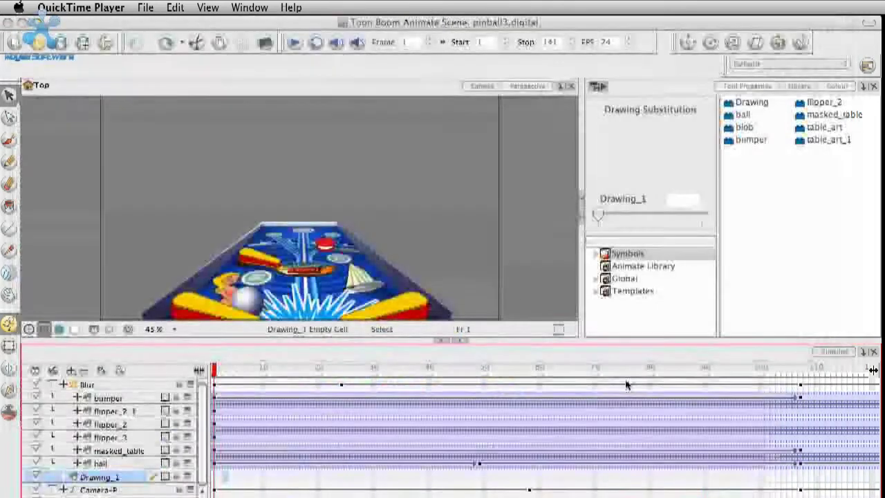
click(215, 370)
drag(214, 371, 253, 400)
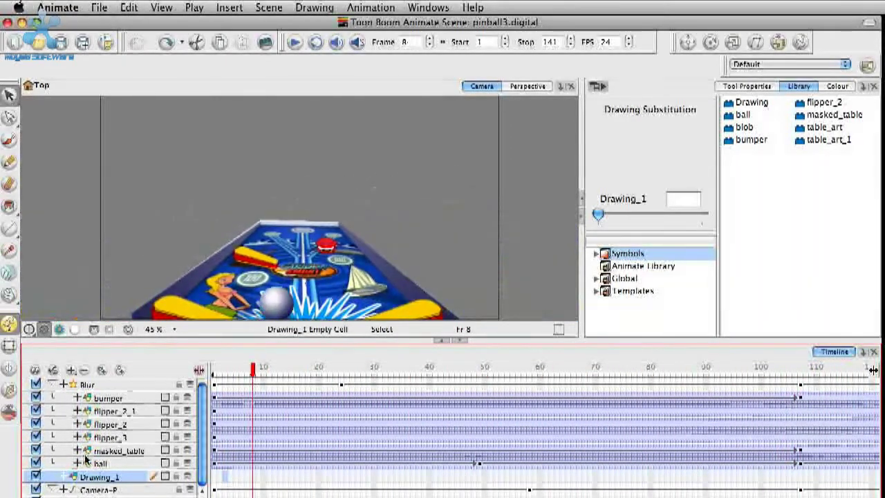
click(94, 463)
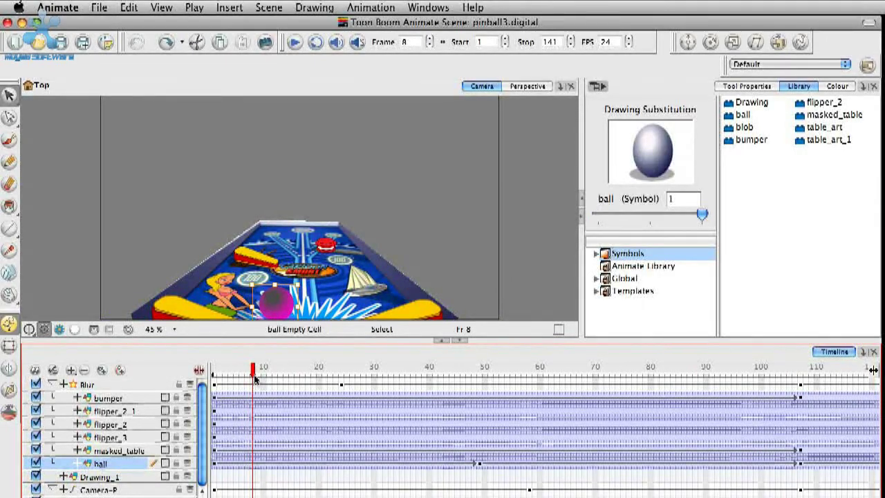
drag(254, 379, 779, 395)
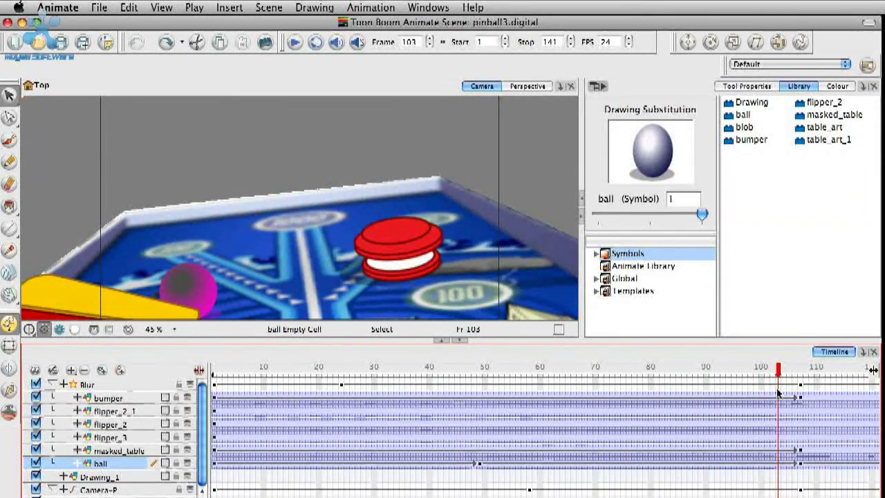
drag(778, 393, 214, 374)
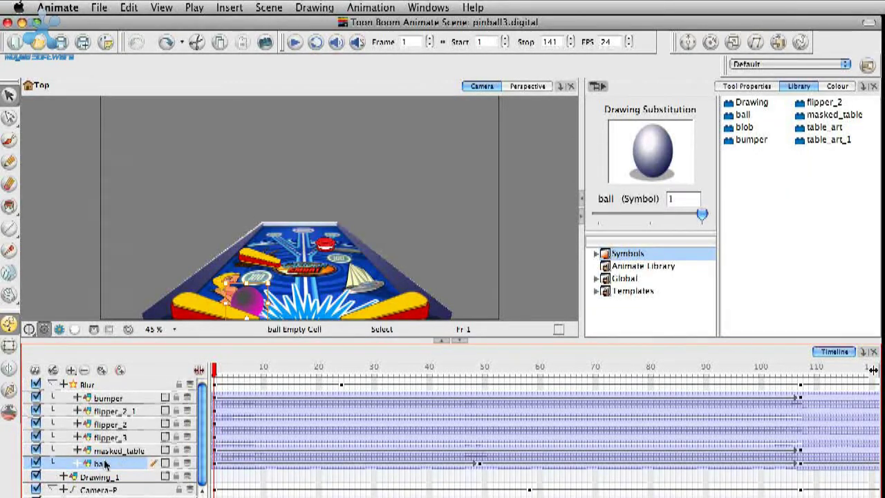
drag(113, 398, 110, 391)
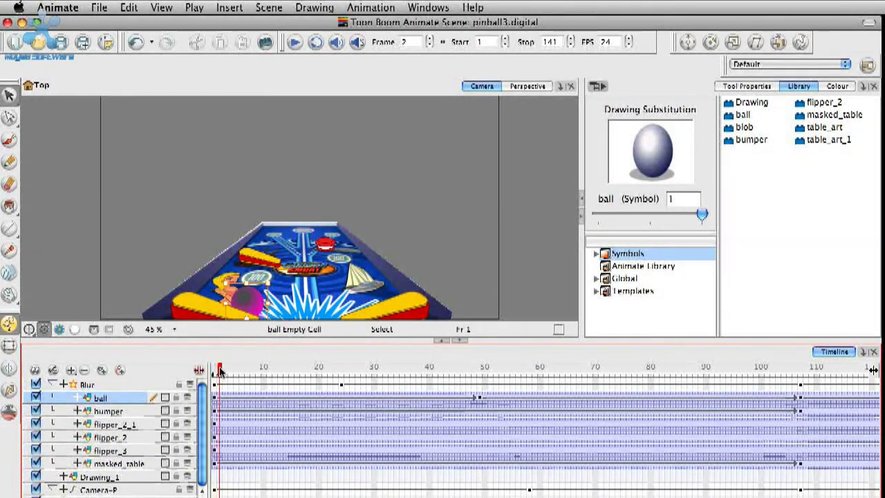
drag(220, 371, 150, 394)
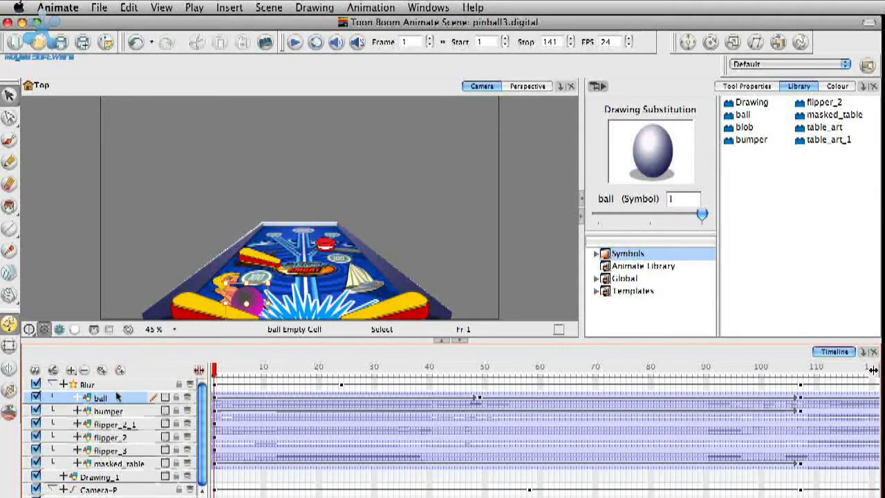
drag(111, 469, 111, 463)
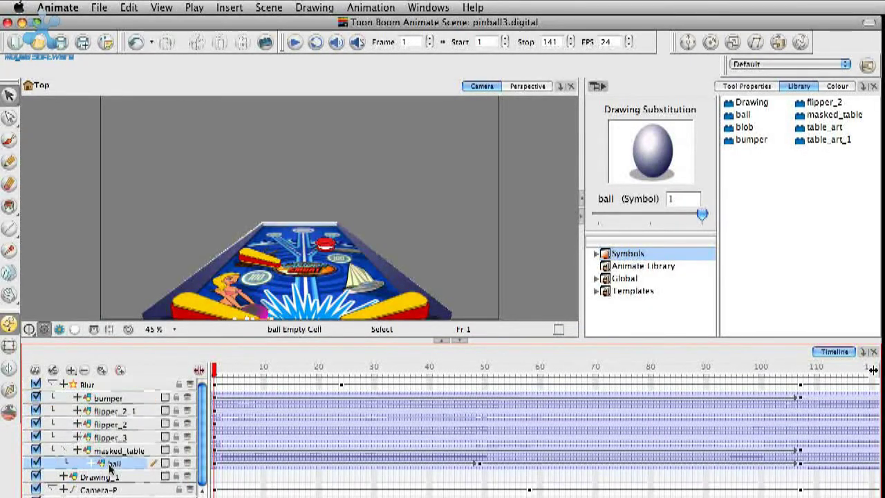
key(super+z)
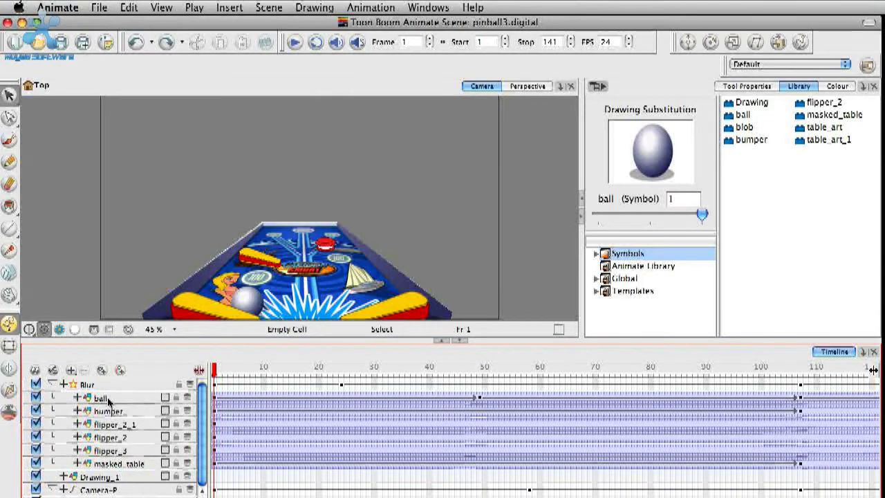
click(101, 399)
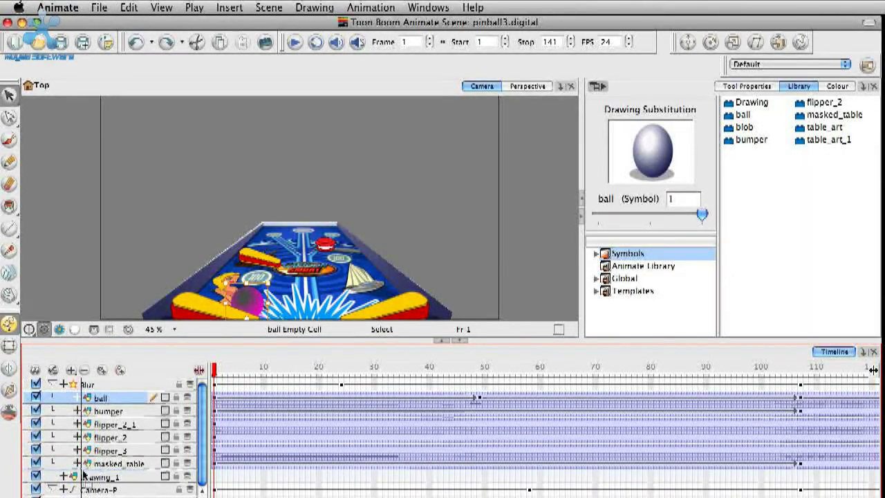
drag(83, 474, 85, 471)
key(super+z)
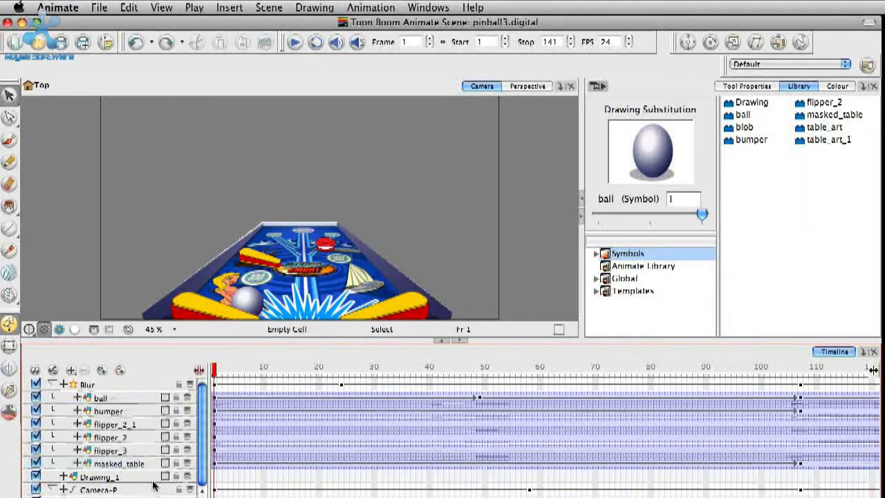
key(super+z)
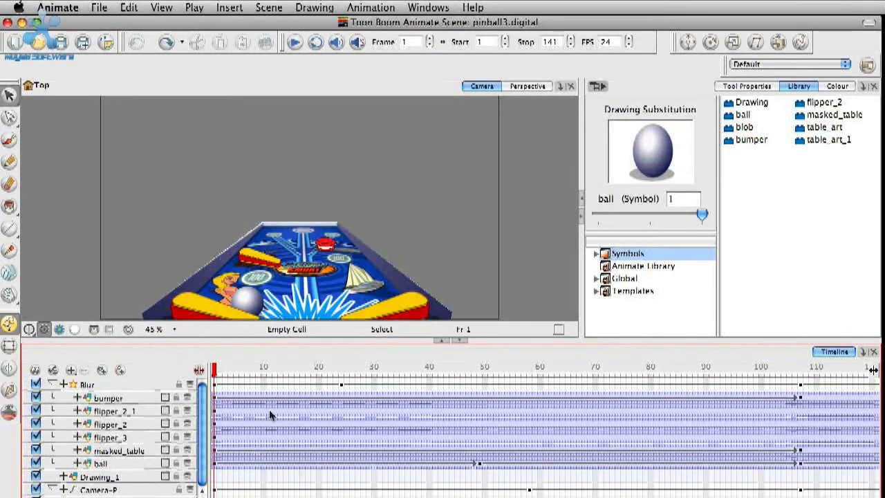
Show the timeline data column and expand the Blur layer to reveal its Radius of 2.000.
click(88, 387)
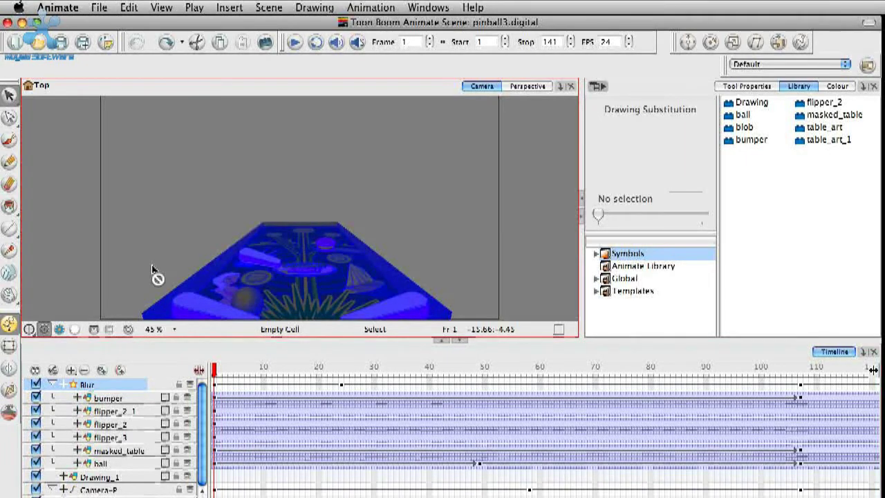
click(114, 411)
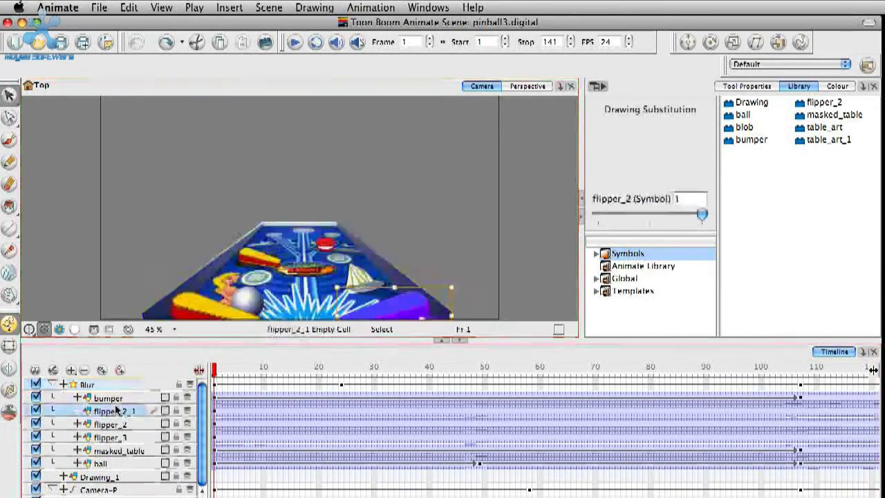
click(104, 399)
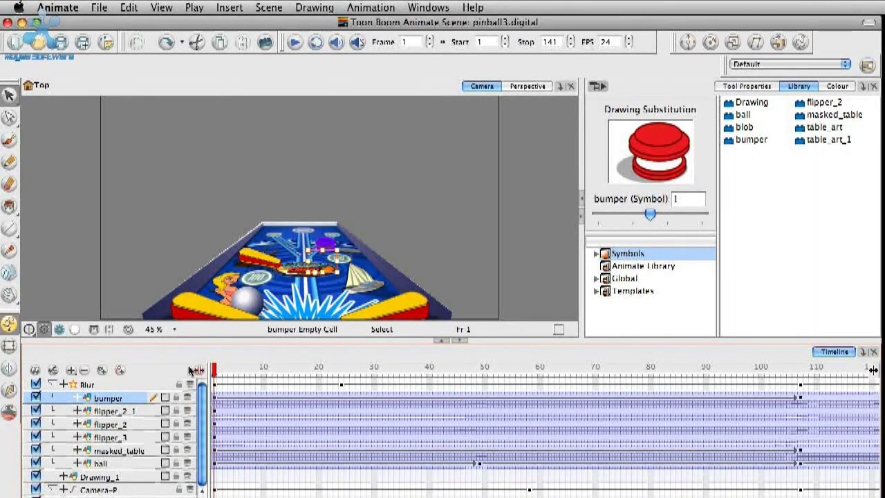
click(195, 371)
click(63, 385)
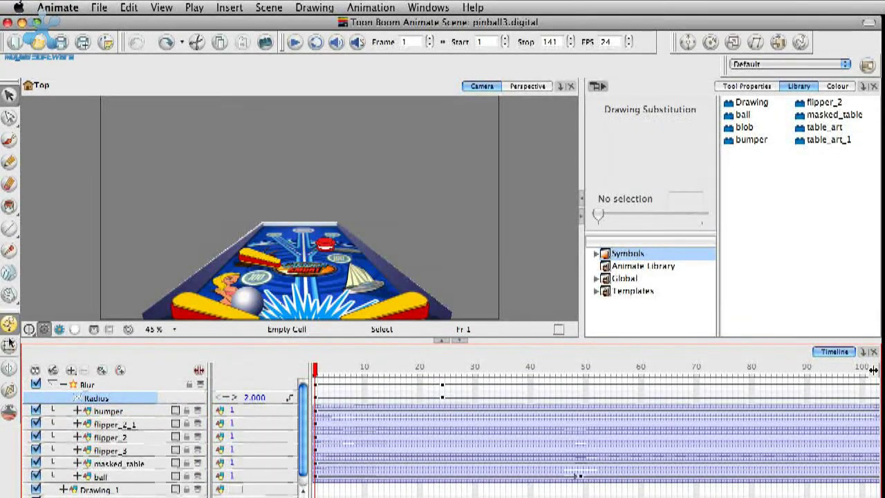
Preview the blur render, then play from frame 93 as Blur Radius climbs to 3.000.
click(59, 330)
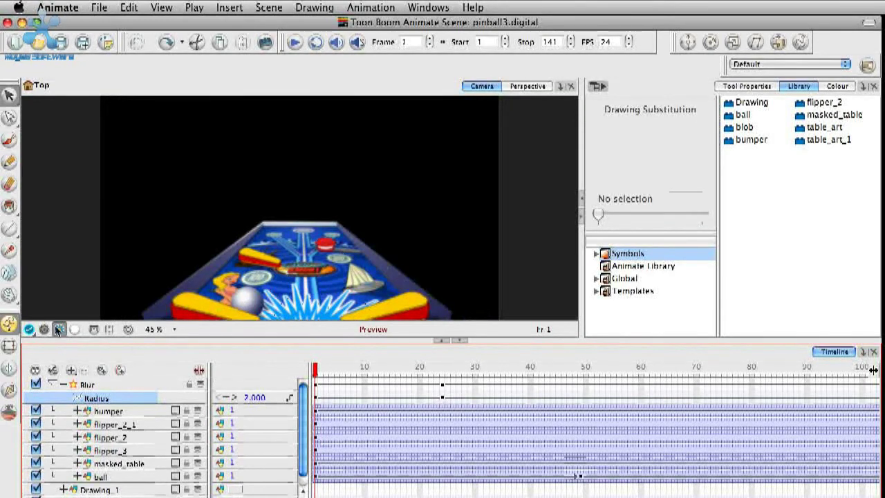
click(59, 330)
drag(367, 362, 825, 383)
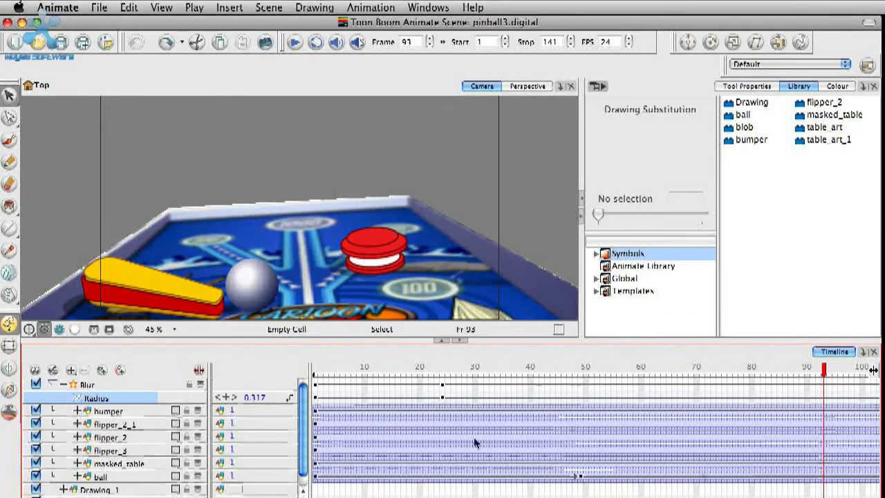
scroll(475, 443, right, 4)
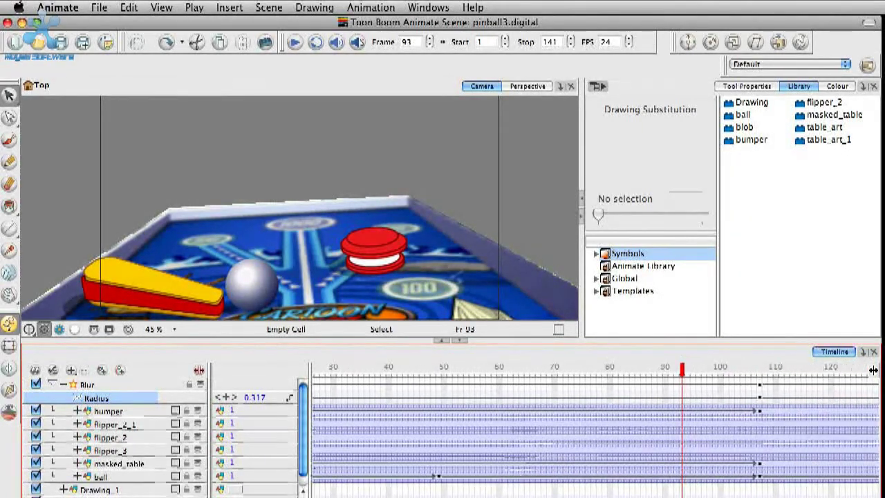
key(Return)
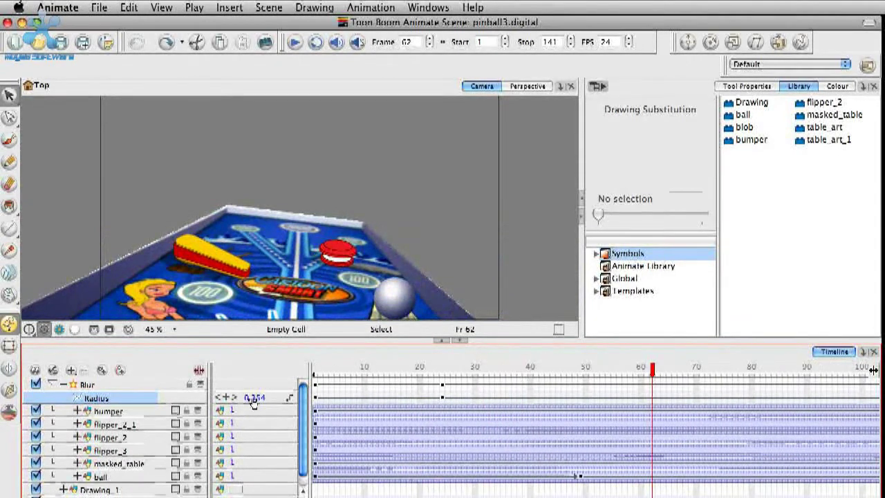
click(111, 412)
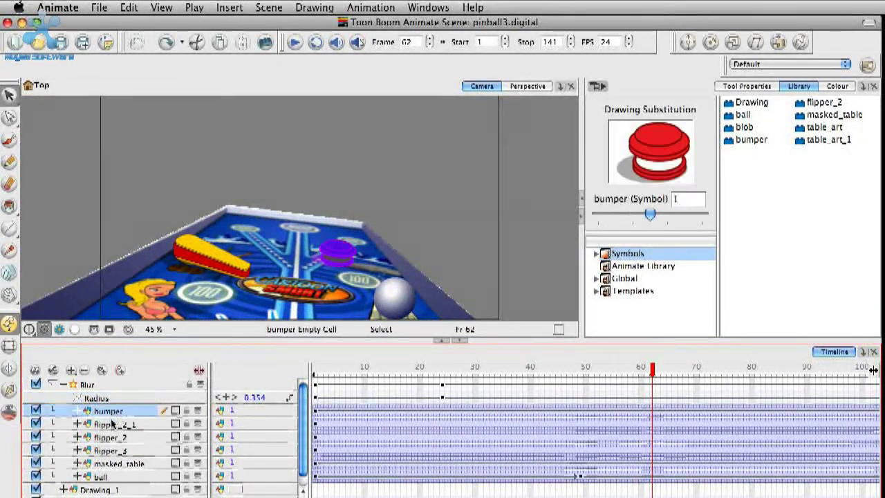
Select the flipper_2_1, flipper_2 and flipper_3 layers, then add a Camera layer.
click(111, 424)
click(107, 437)
click(114, 451)
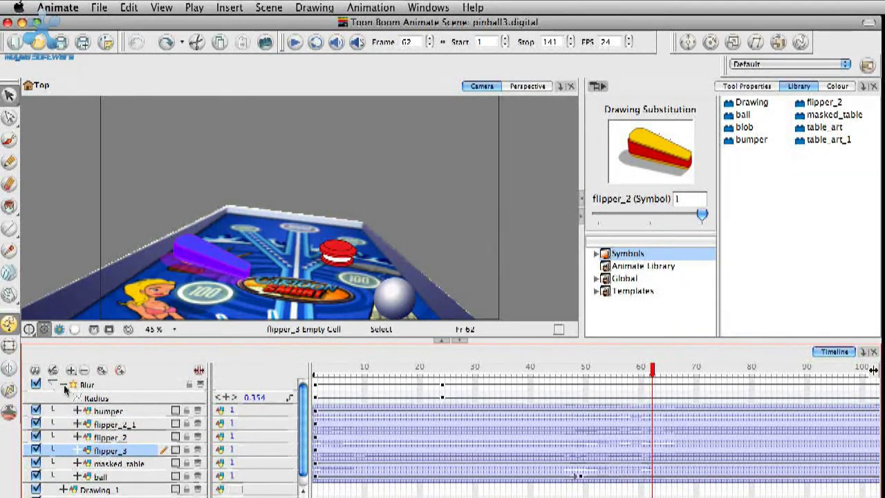
click(70, 371)
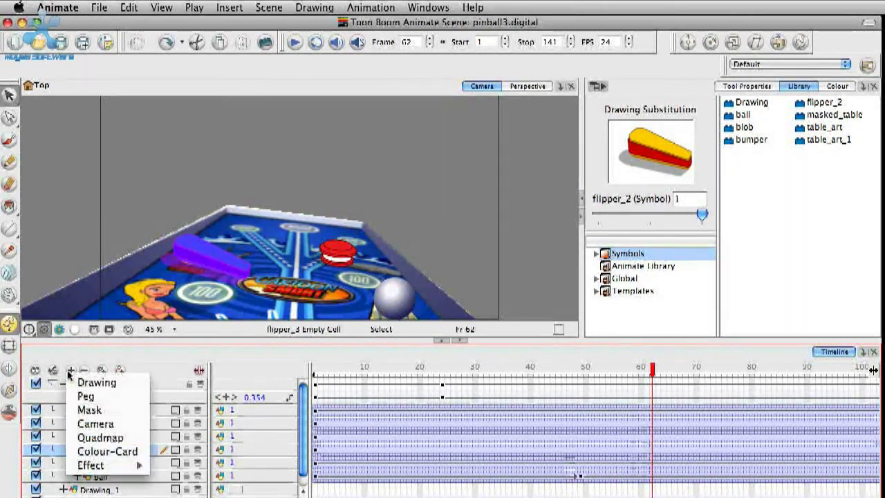
click(122, 424)
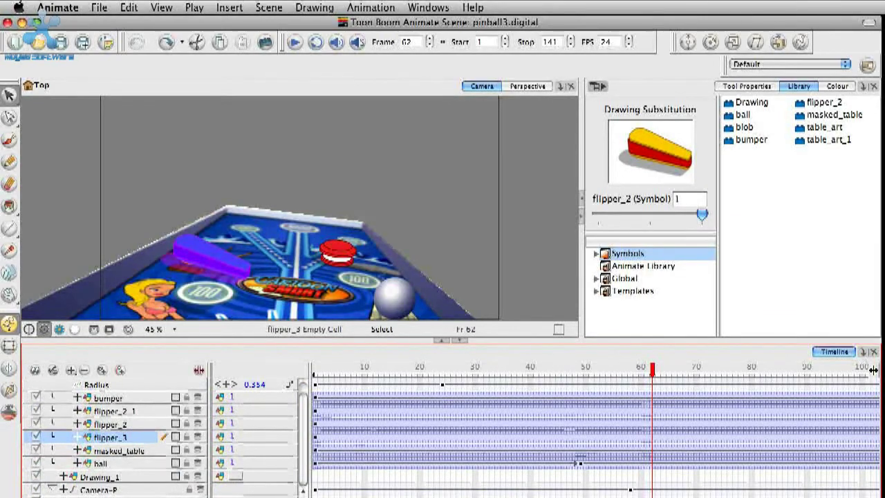
Enlarge the timeline, select Camera_1 under Camera-P, and scrub from frame 1 to preview.
drag(880, 497, 878, 489)
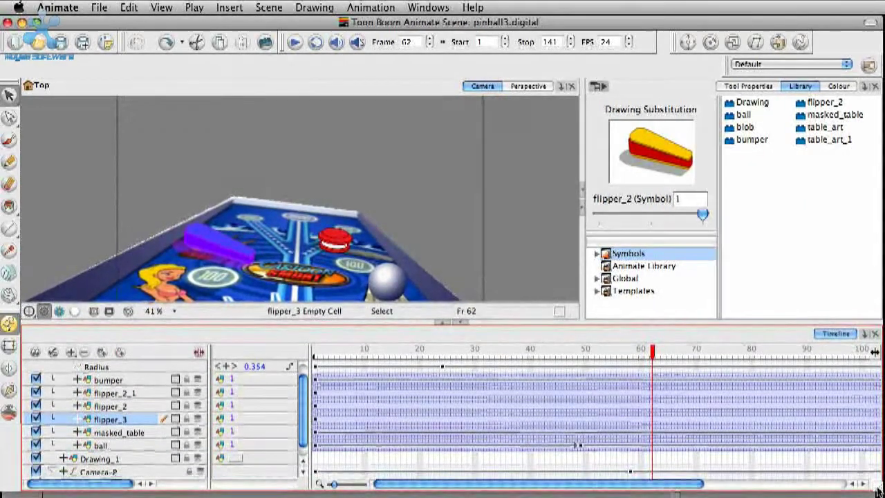
scroll(485, 442, down, 1)
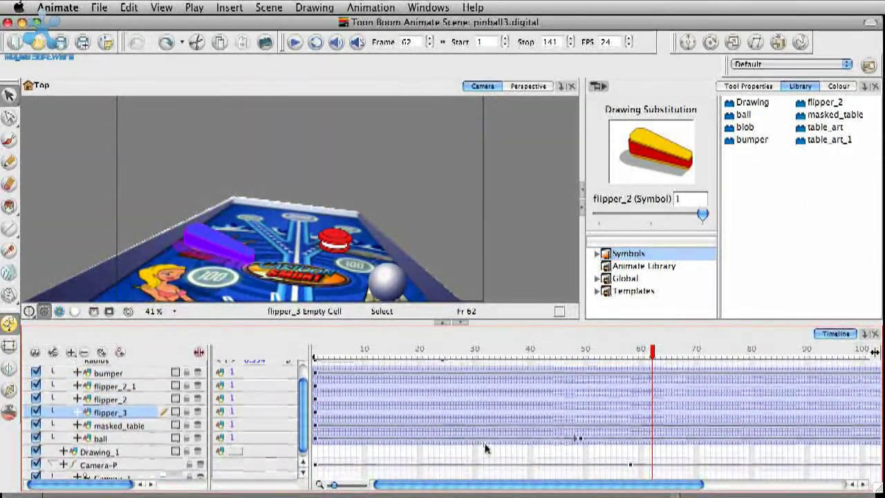
click(122, 477)
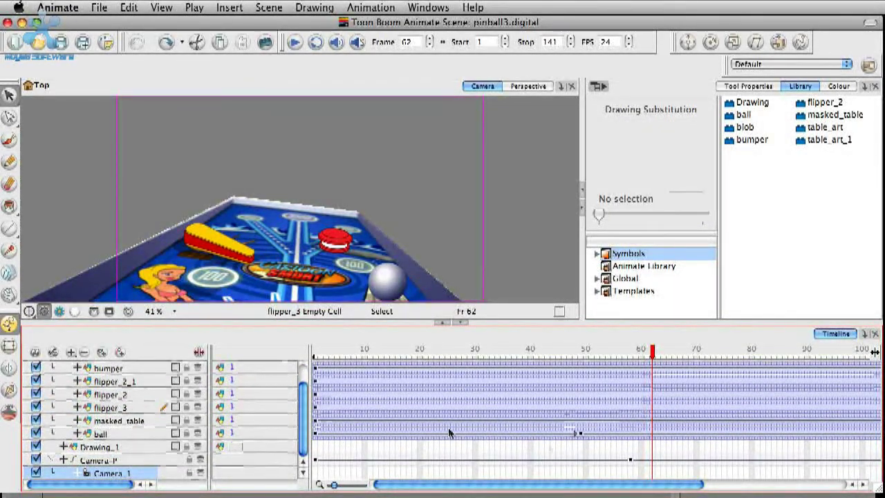
click(317, 460)
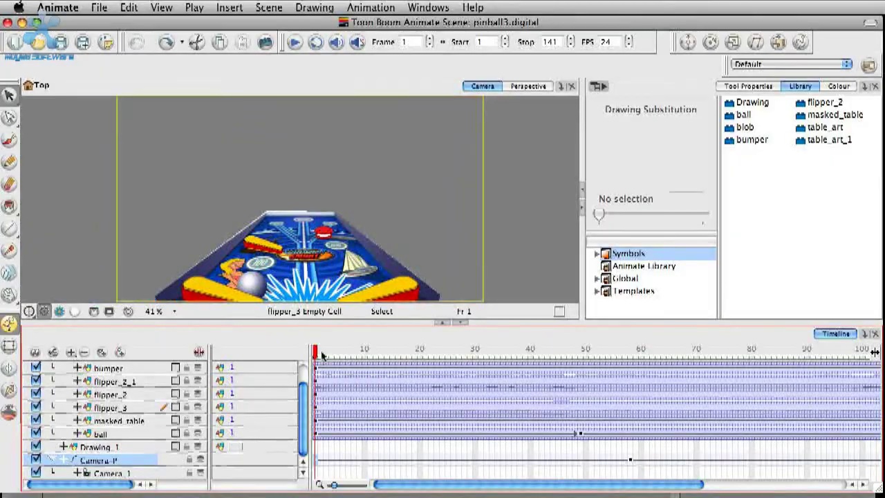
drag(321, 354, 216, 414)
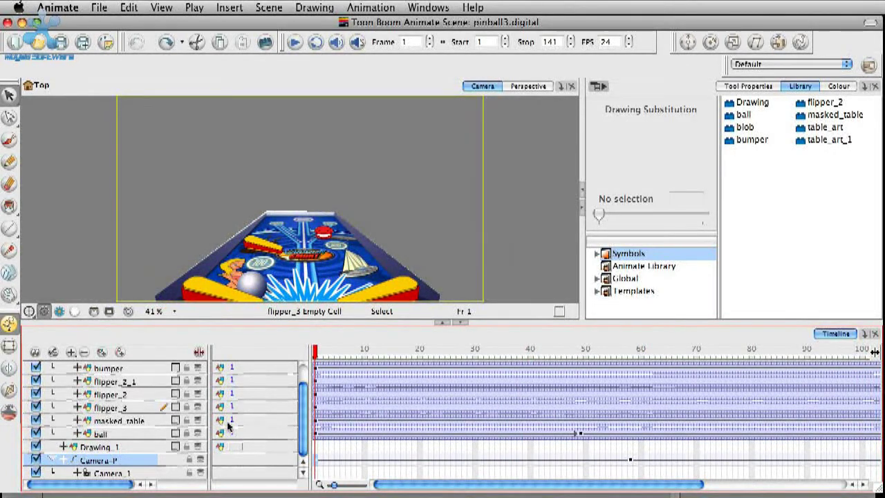
click(69, 353)
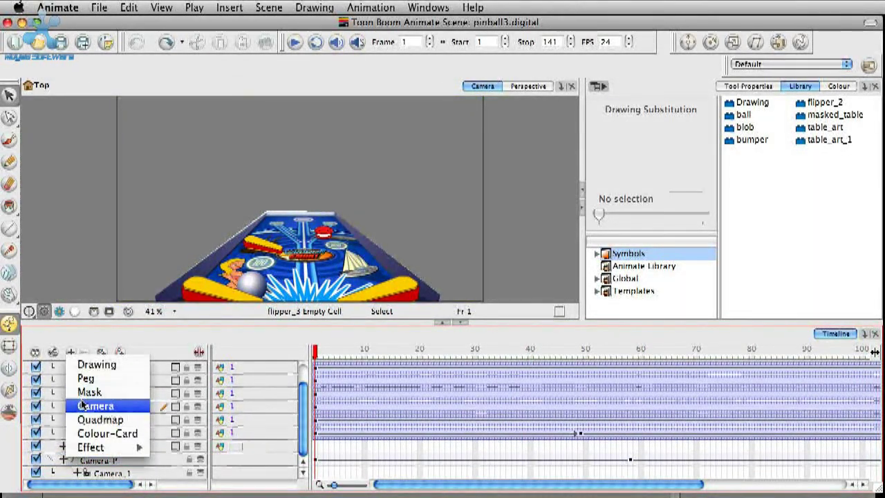
click(90, 406)
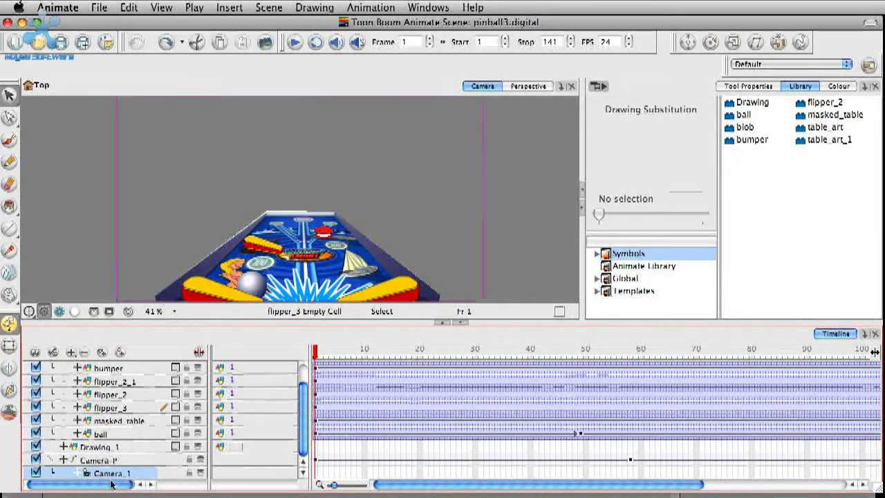
click(72, 354)
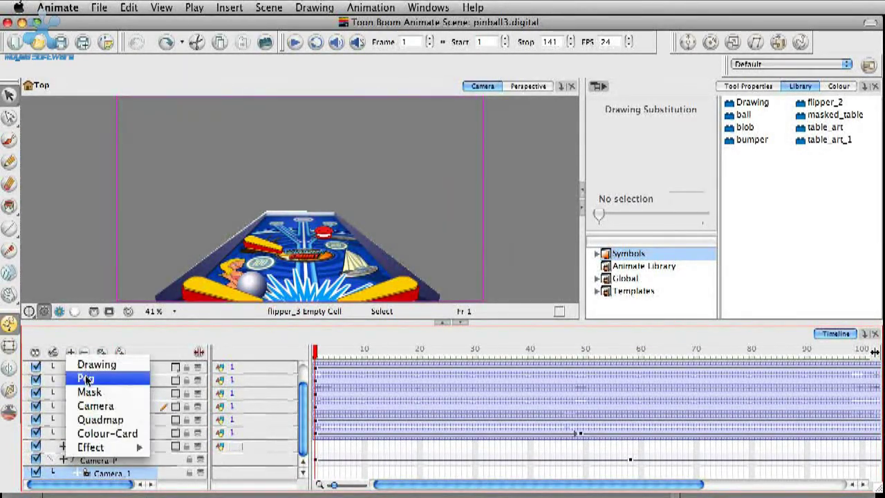
click(250, 347)
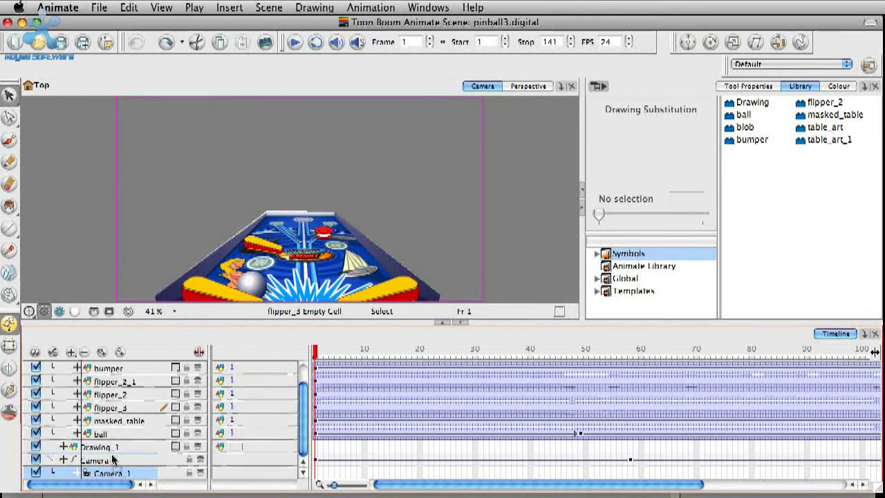
drag(113, 460, 113, 465)
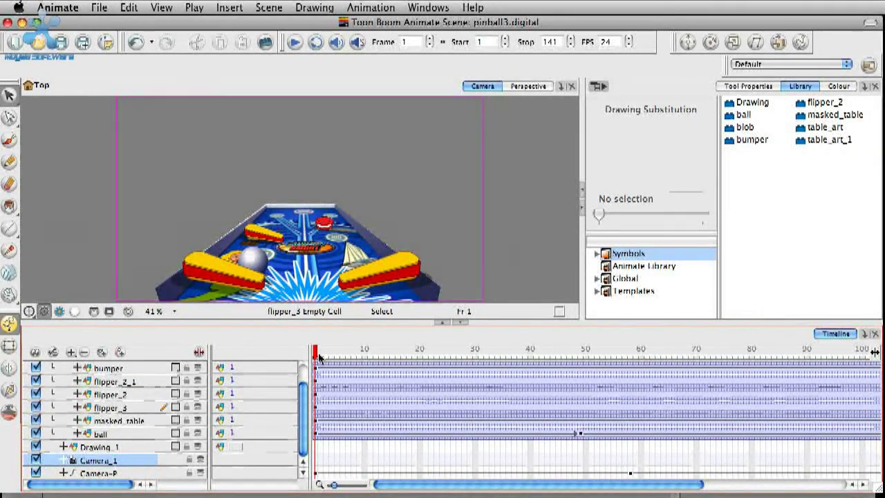
mouse_move(320, 355)
mouse_down()
mouse_move(875, 355)
mouse_move(315, 354)
mouse_up()
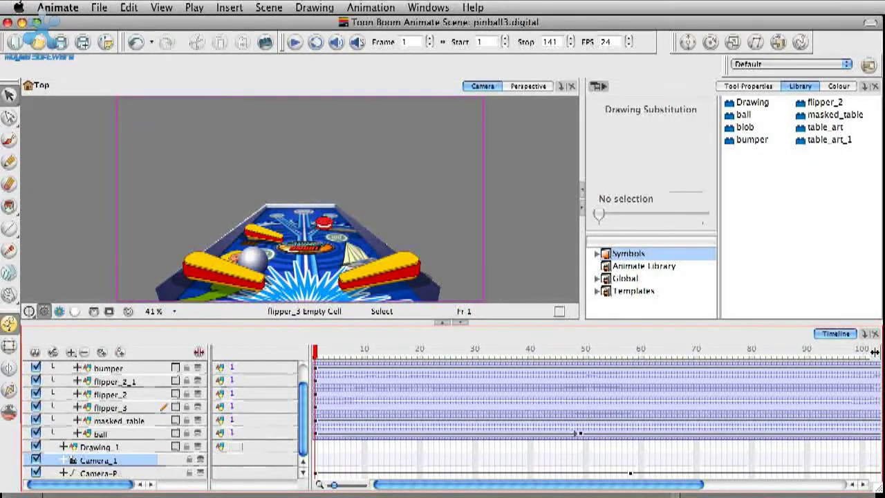
mouse_move(417, 490)
mouse_down()
mouse_move(570, 489)
mouse_move(417, 490)
mouse_up()
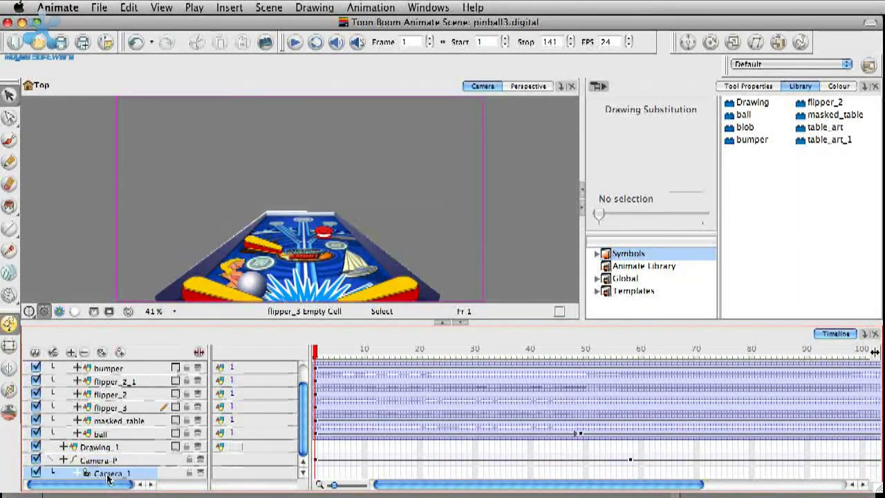
click(370, 352)
drag(395, 358, 257, 363)
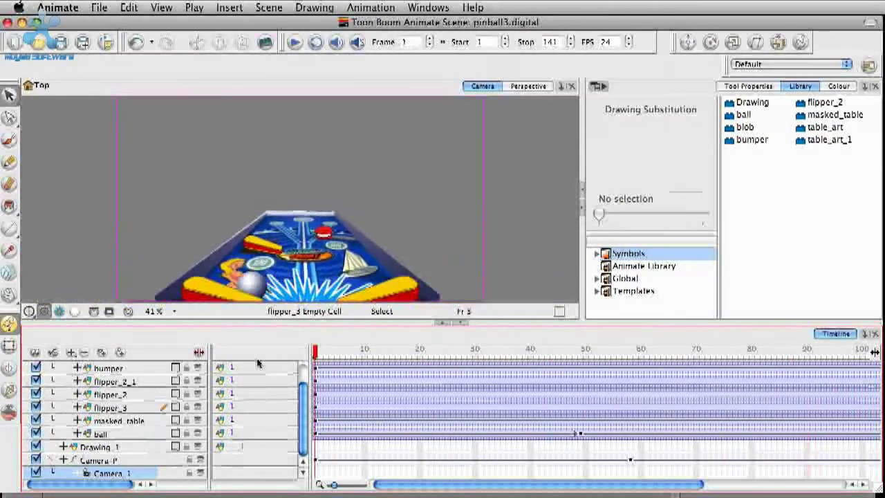